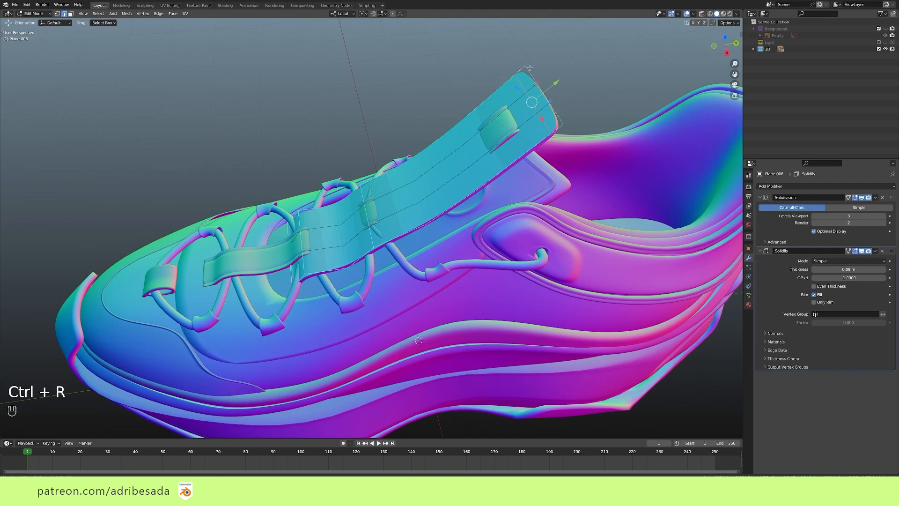
- Add a loop cut near the free end of the tongue strap to sharpen its corners
key("ctrl+r")
left_click(532, 81)
left_click(517, 57)
key("ctrl+r")
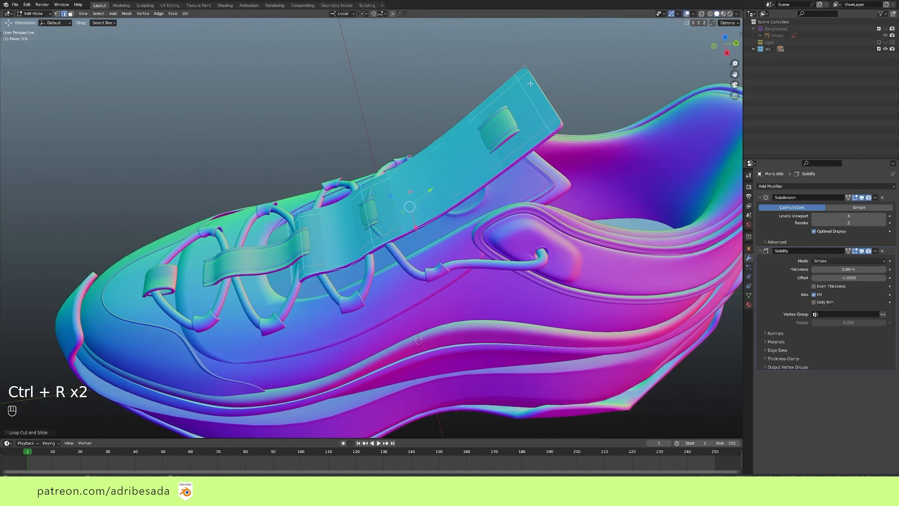
key("3")
key("2")
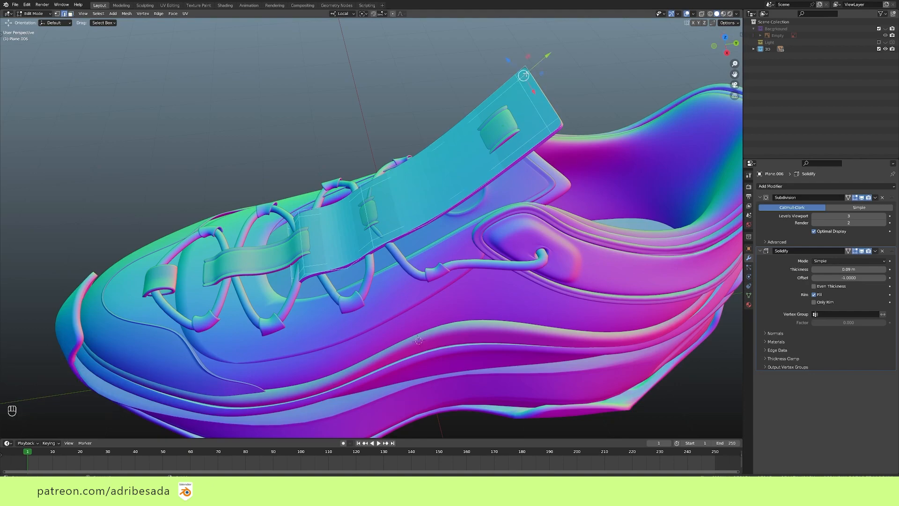
- Select the lengthwise edge loops beside both long borders of the tongue strap and bevel them
key("shift")
key("2")
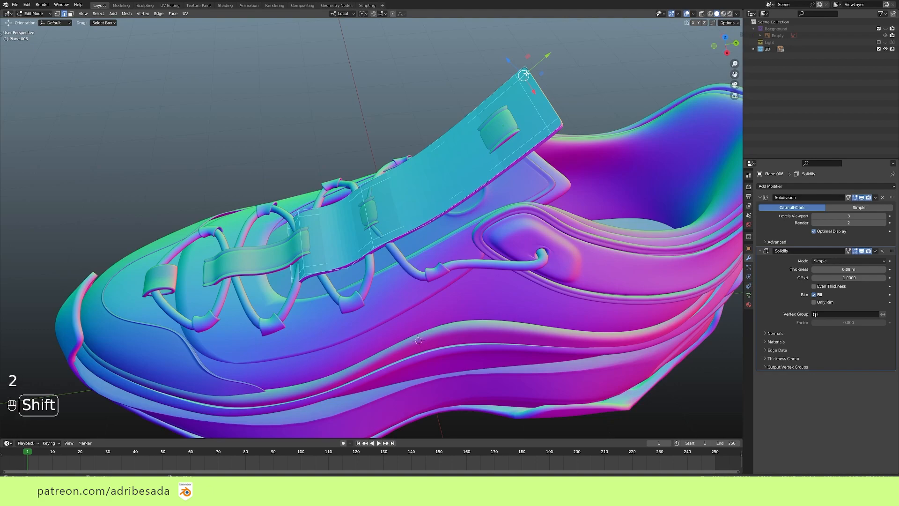
key("shift+alt")
key("shift")
left_click(521, 82, "alt")
left_click(523, 76, "alt+shift")
middle_click_drag(527, 68, 577, 78)
key("shift")
key("ctrl+b")
key("2")
key("alt")
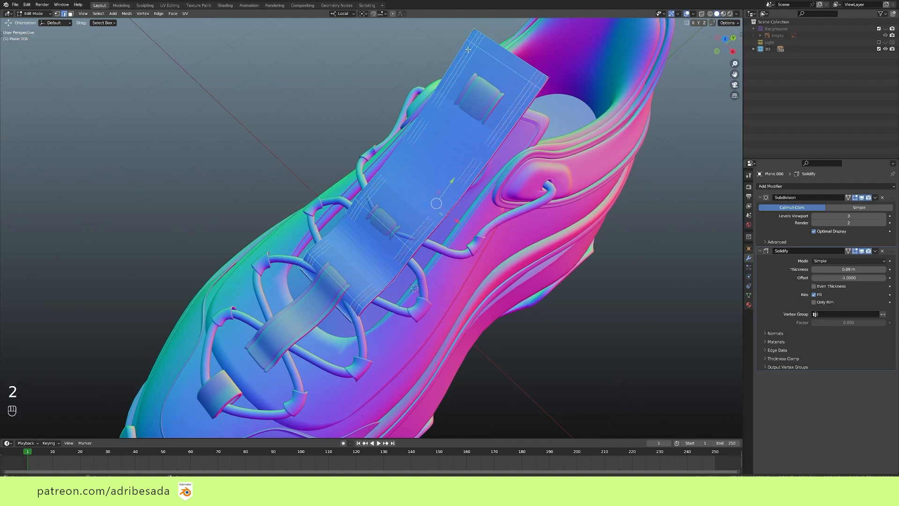
- Offset the bevelled loops to form raised borders along the tongue strap, and place its Subdivision modifier after Solidify
key("shift")
middle_click_drag(504, 80, 453, 37)
left_click_drag(375, 131, 380, 134)
middle_click_drag(381, 134, 478, 129)
key("Tab")
scroll(468, 120, "up", 4)
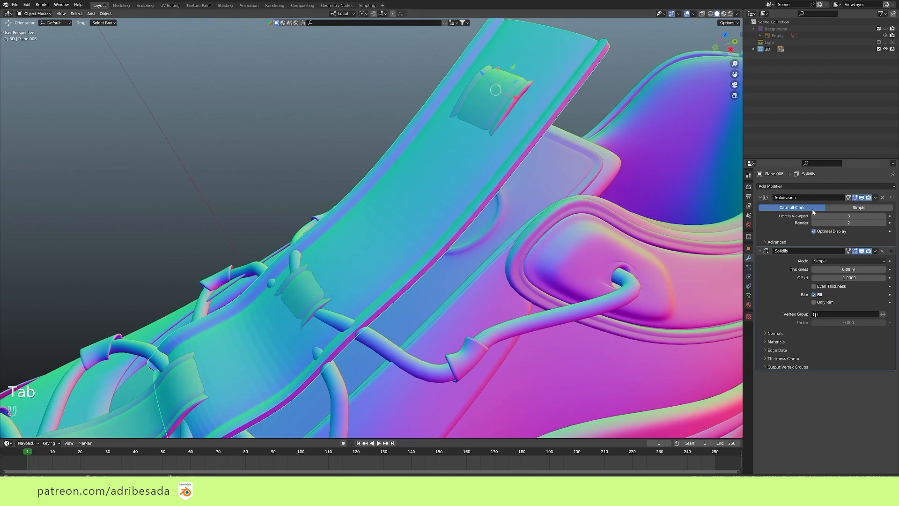
left_click_drag(893, 198, 891, 345)
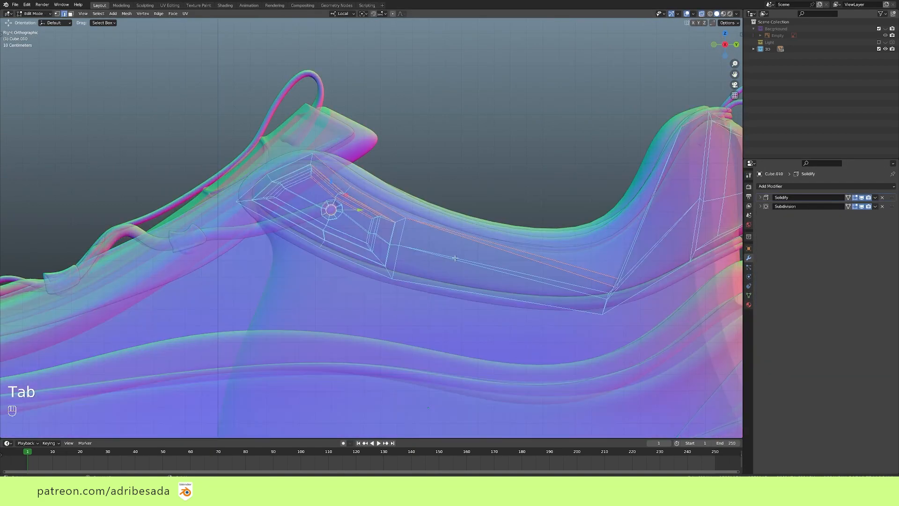
- Select the vertex at the middle of the heel panel and apply a vertex bevel in back view with X-ray on
middle_click_drag(735, 75, 494, 64, "shift")
middle_click_drag(700, 189, 612, 205)
left_click(394, 238)
middle_click_drag(394, 237, 411, 231)
key("1")
left_click(423, 237)
left_click(701, 14)
middle_click_drag(546, 151, 580, 149)
left_click(729, 47)
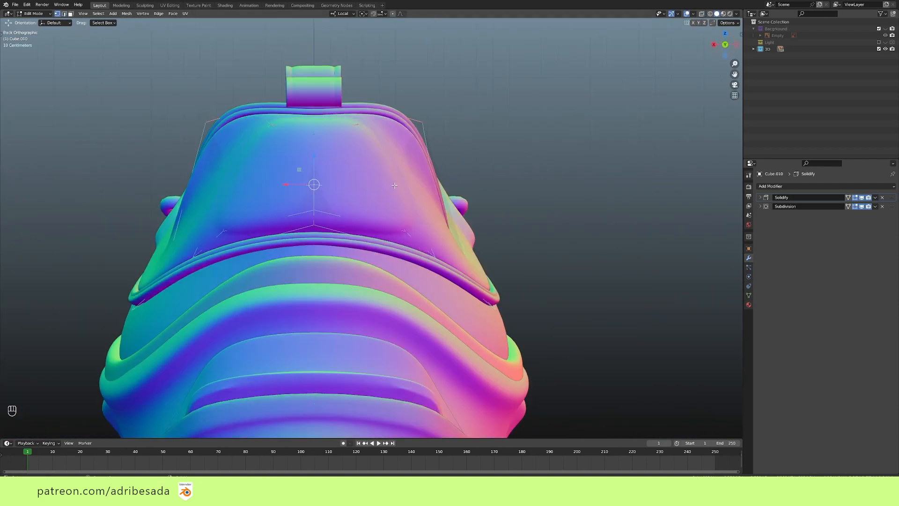
middle_click_drag(392, 186, 481, 201)
middle_click_drag(106, 252, 201, 237)
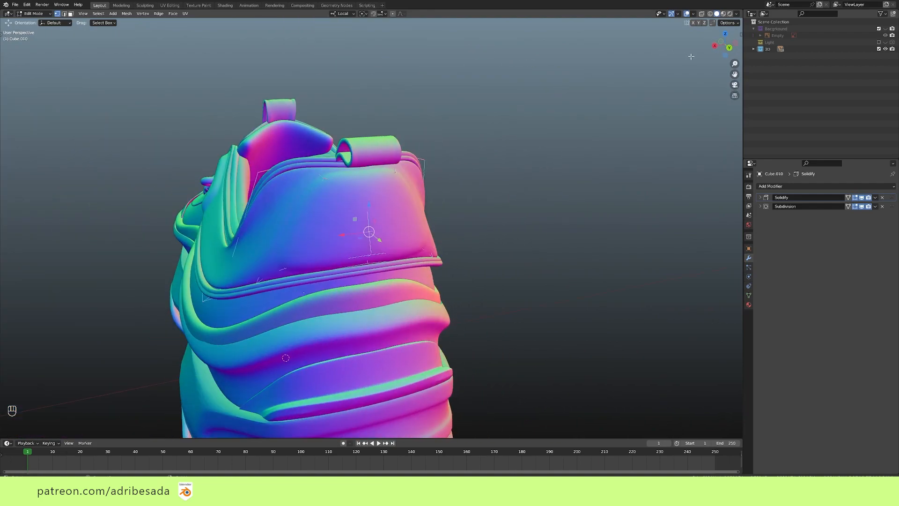
left_click(729, 47)
scroll(354, 200, "up", 2)
left_click_drag(734, 74, 779, 92)
key("Tab")
key("Tab")
left_click(702, 15)
scroll(404, 182, "up", 1)
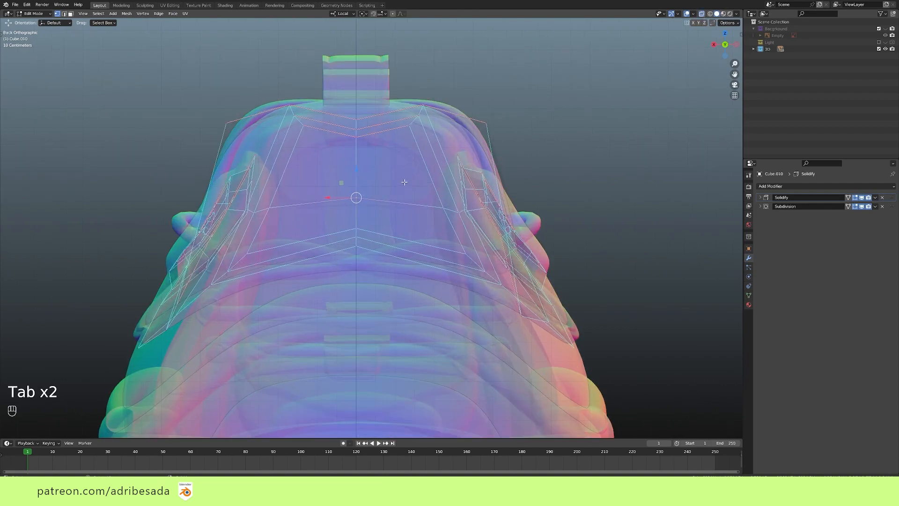
key("ctrl+shift+b")
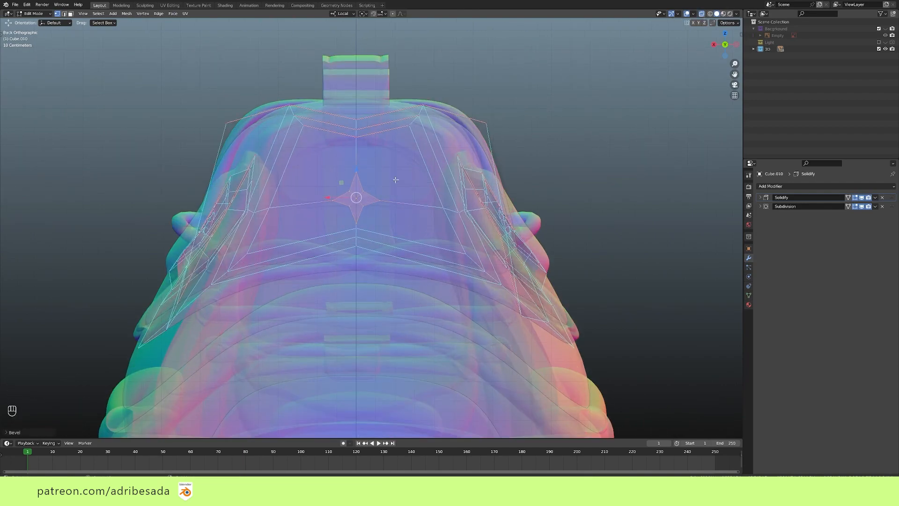
- Turn the bevelled heel face into a regular octagon with LoopTools Circle and rotate it slightly
right_click(358, 186)
mouse_move(353, 177)
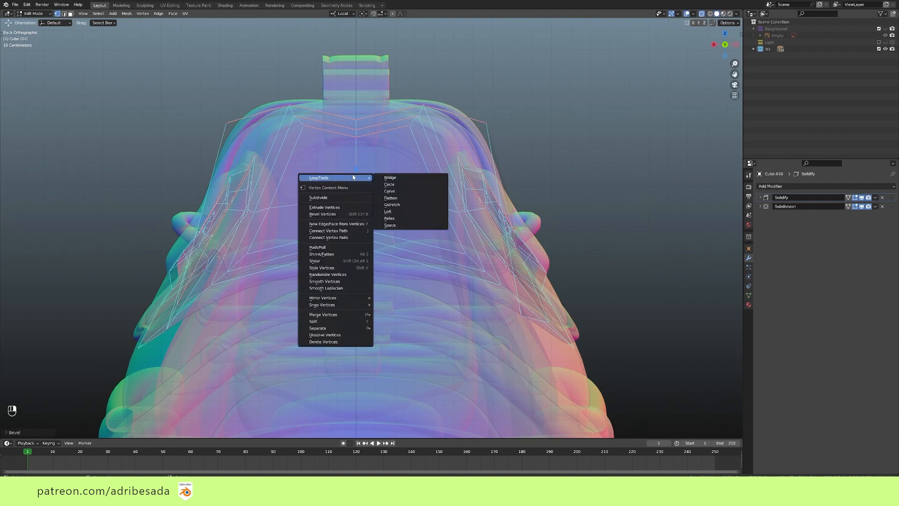
left_click(395, 185)
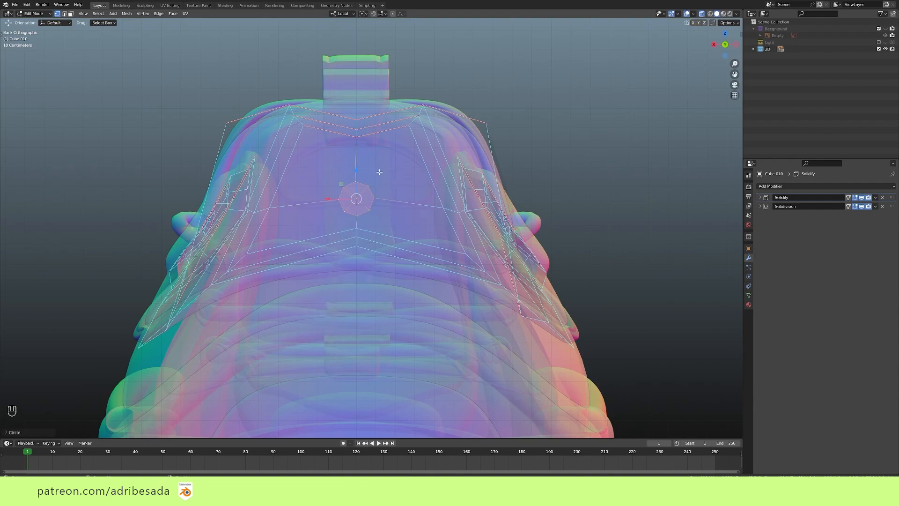
key("r")
left_click(384, 172)
- Inset the octagon at the centre of the heel panel and delete the inner faces to open a round hole
scroll(384, 171, "down", 3)
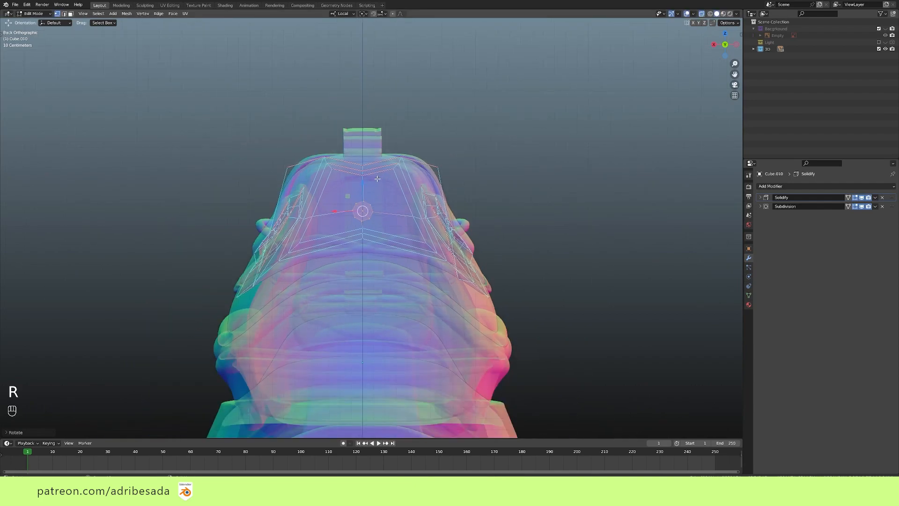
scroll(385, 126, "up", 5)
key("Tab")
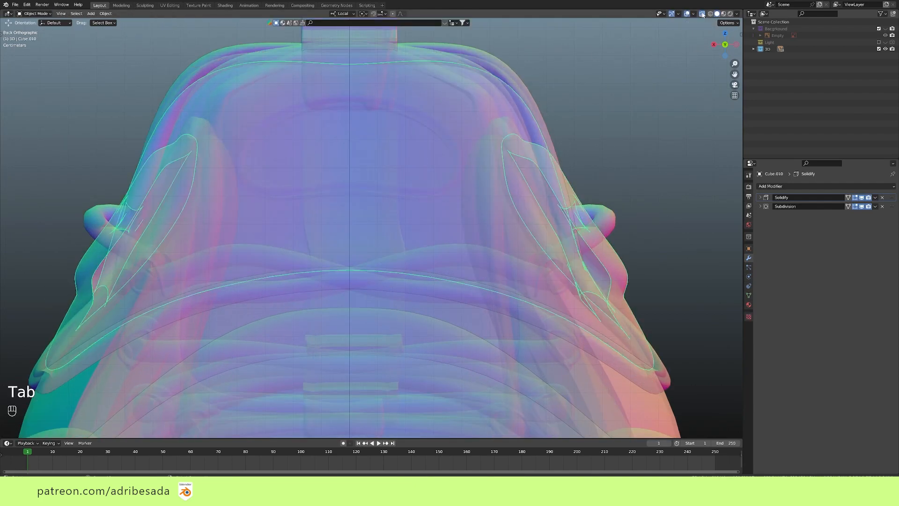
key("Tab")
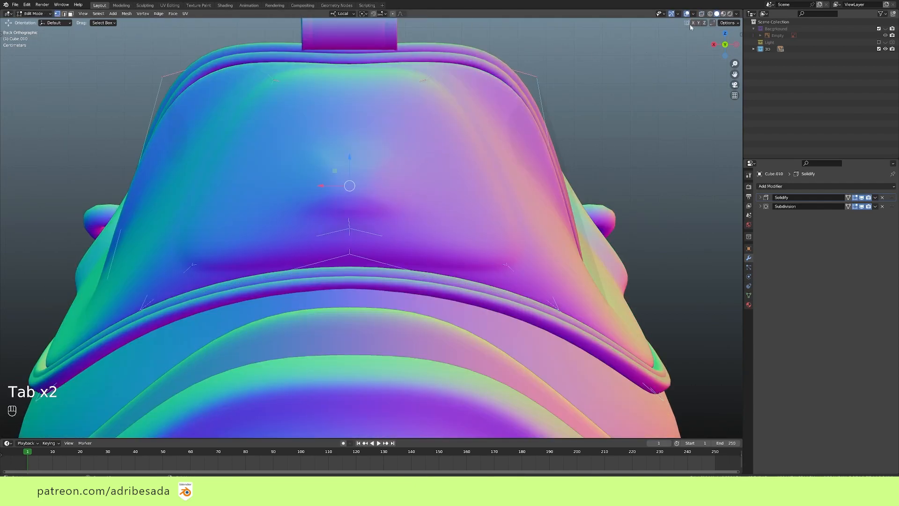
left_click(701, 14)
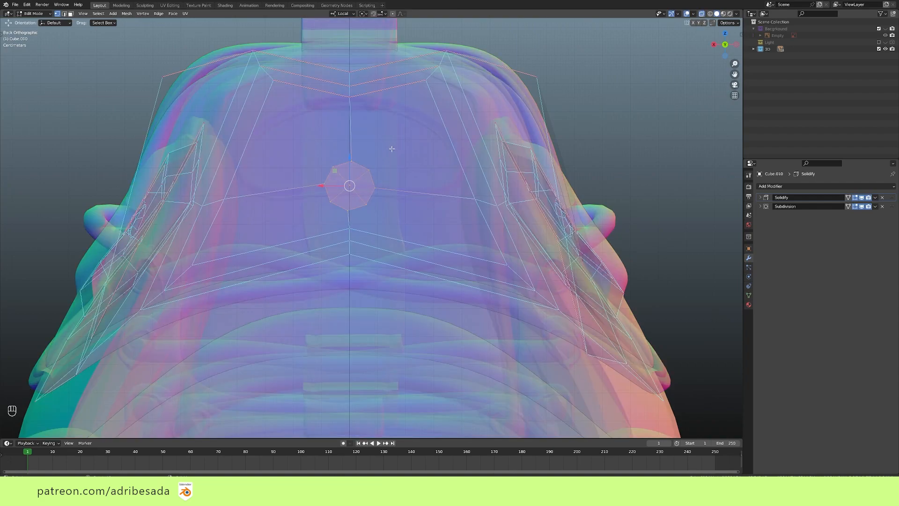
scroll(392, 148, "up", 4)
key("i")
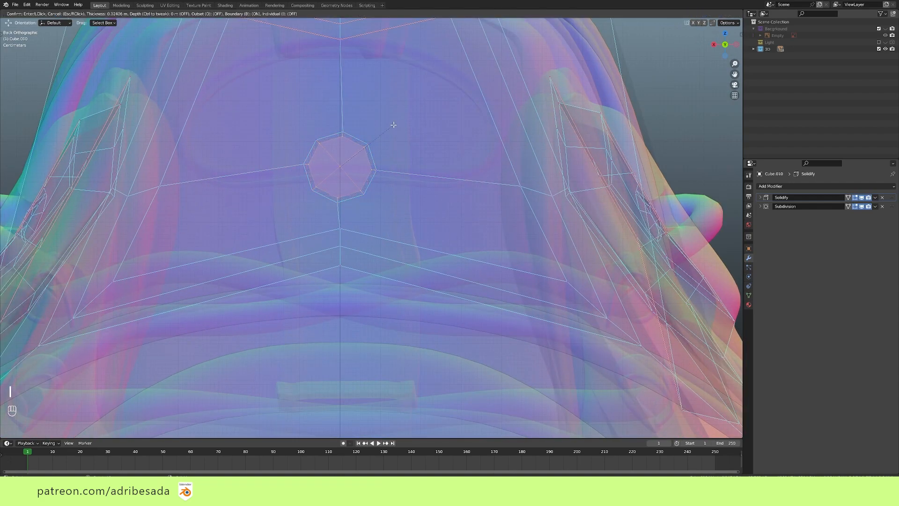
left_click(392, 126)
key("x")
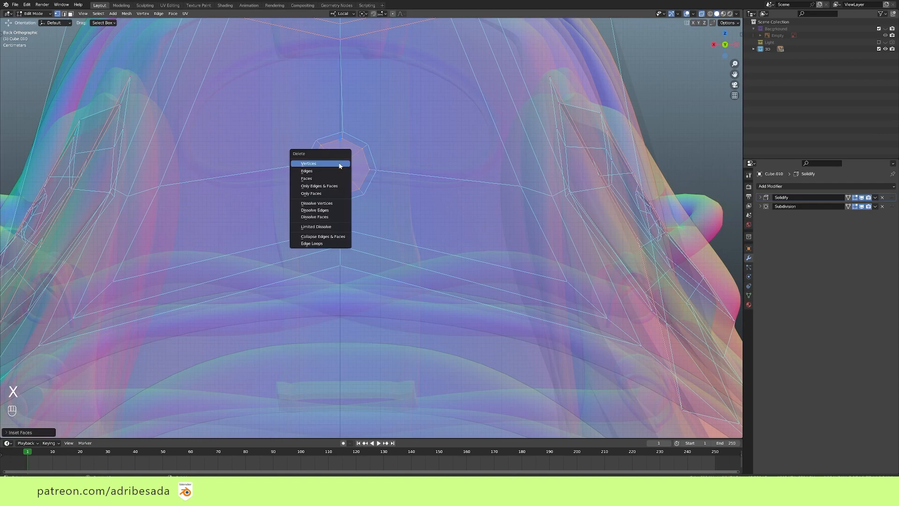
left_click(335, 178)
key("Tab")
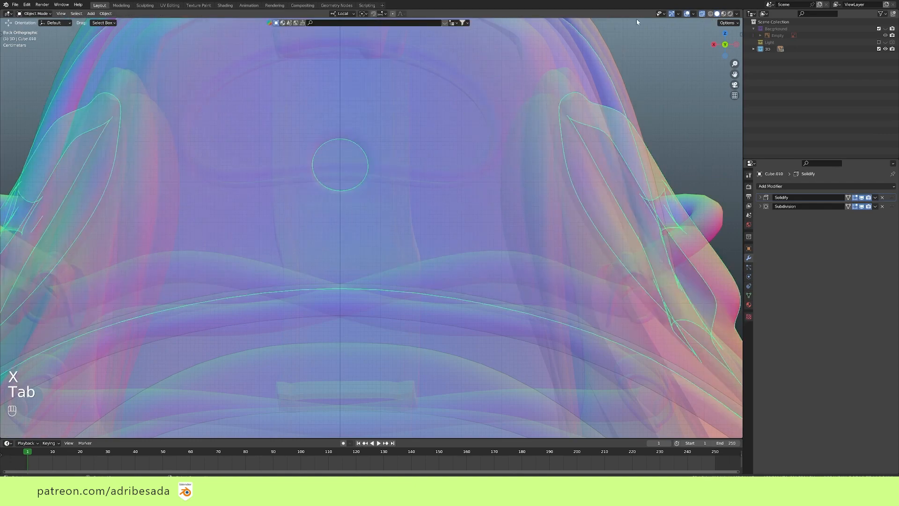
left_click(702, 14)
middle_click_drag(504, 133, 398, 193)
- Dissolve the diagonal connecting edges between the inner and outer rings of the heel hole
key("Tab")
middle_click_drag(310, 198, 420, 201)
left_click(702, 14)
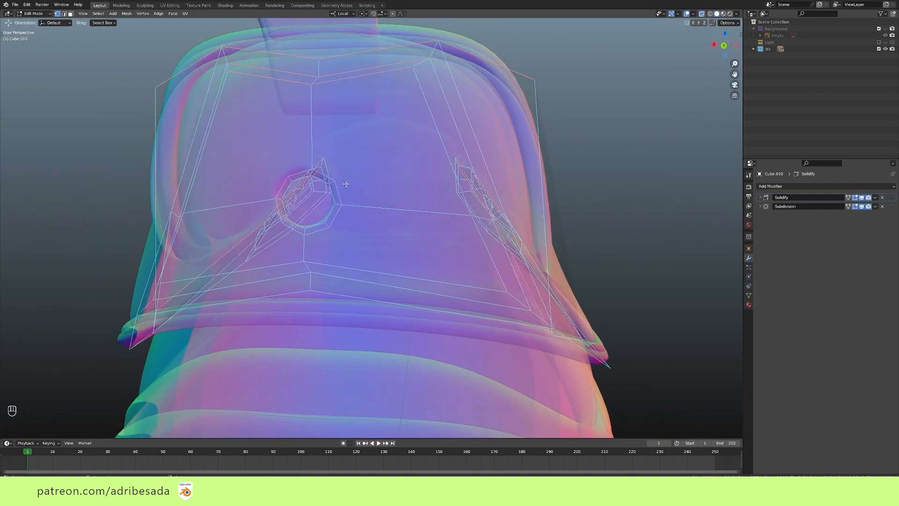
scroll(351, 185, "up", 4)
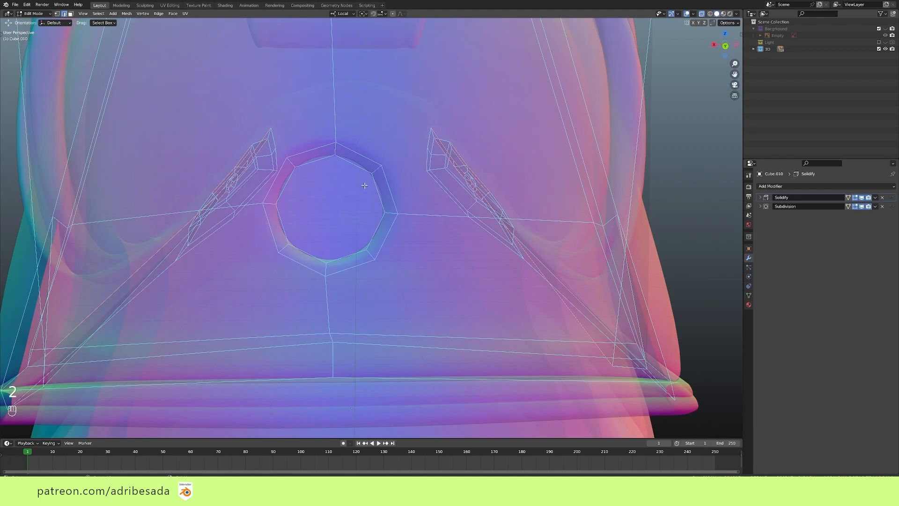
left_click(377, 170, "shift")
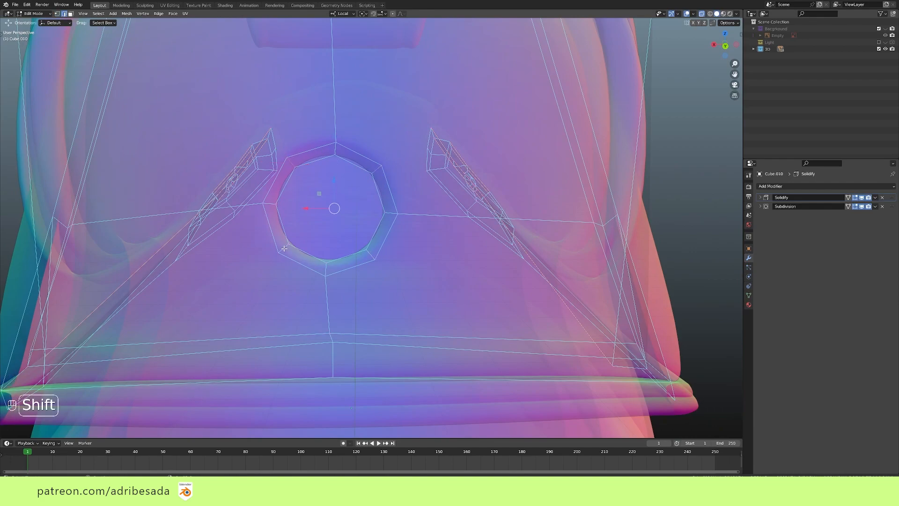
key("x")
left_click(266, 271)
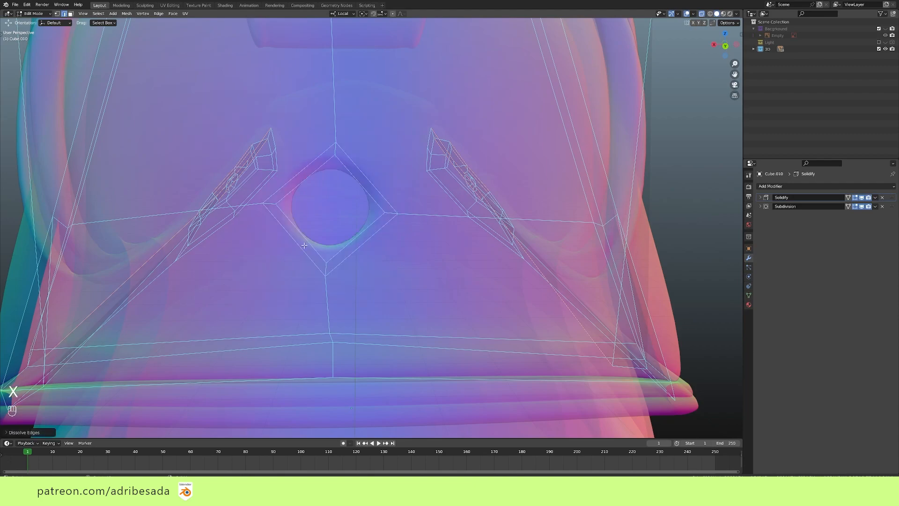
key("Tab")
left_click(702, 14)
scroll(436, 174, "down", 4)
middle_click_drag(436, 173, 521, 181)
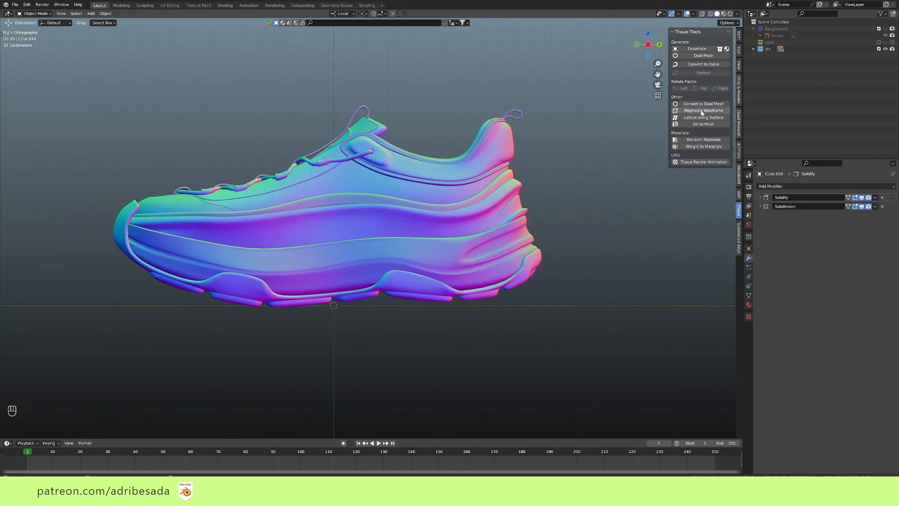
- Compare the sneaker in side view with the background reference image by briefly showing the Background collection
key("n")
scroll(458, 252, "up", 2)
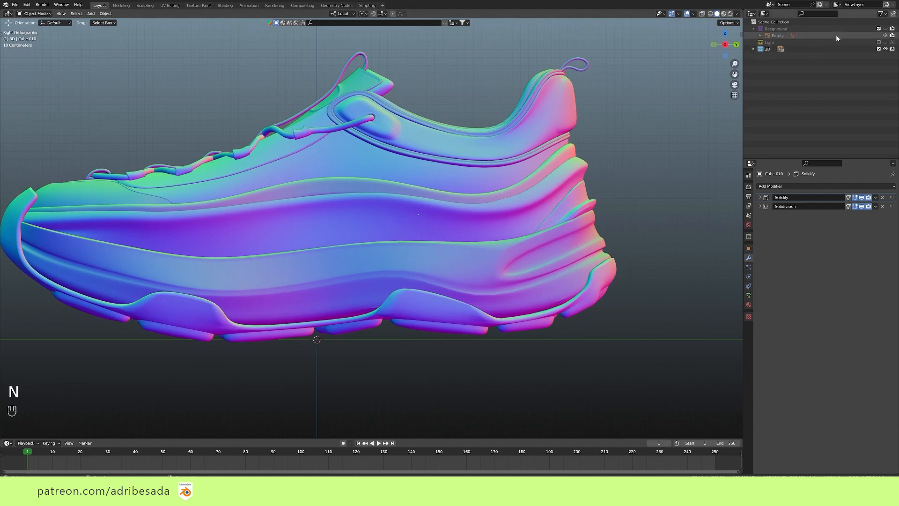
left_click(884, 29)
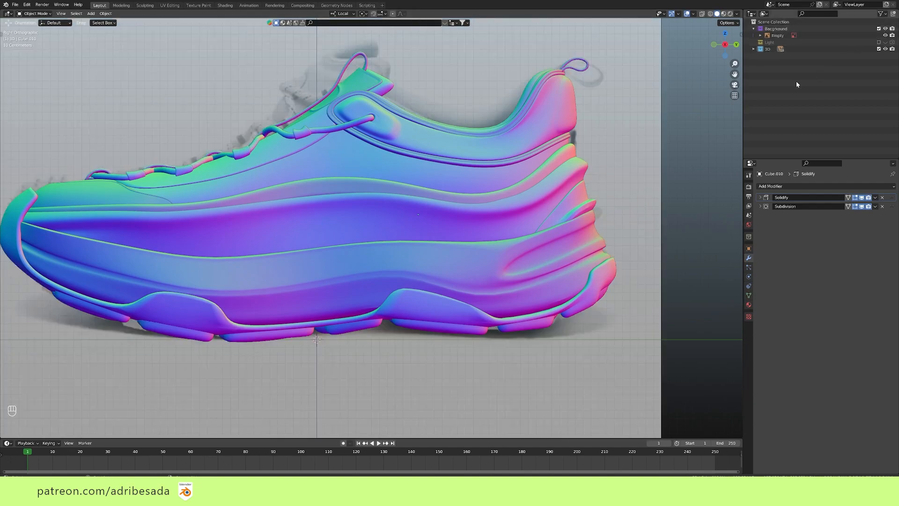
left_click(885, 29)
scroll(619, 162, "down", 4)
scroll(503, 280, "up", 3)
middle_click_drag(503, 280, 454, 261, "shift")
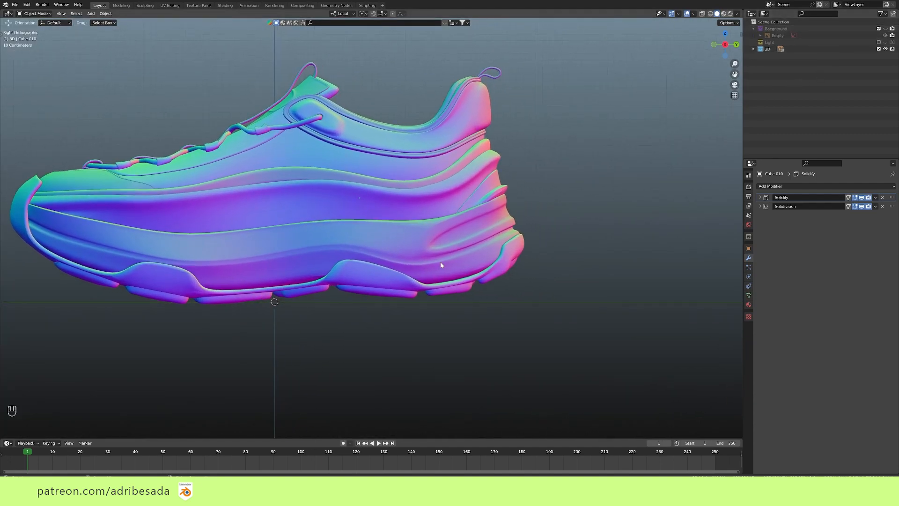
mouse_move(337, 294)
middle_mouse_down()
mouse_move(338, 230)
mouse_move(341, 280)
middle_mouse_up()
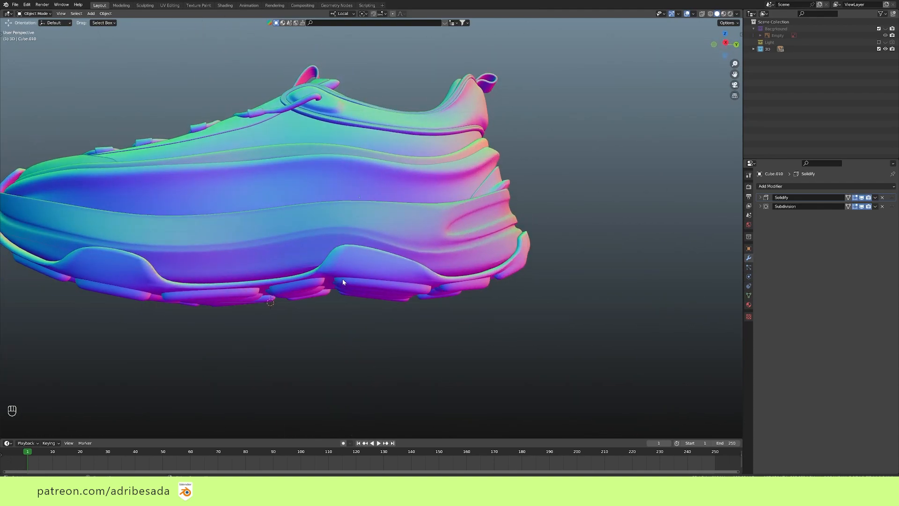
- Select the sneaker's outsole, set the right side view, and create a new collection
left_click(341, 280)
left_click(723, 46)
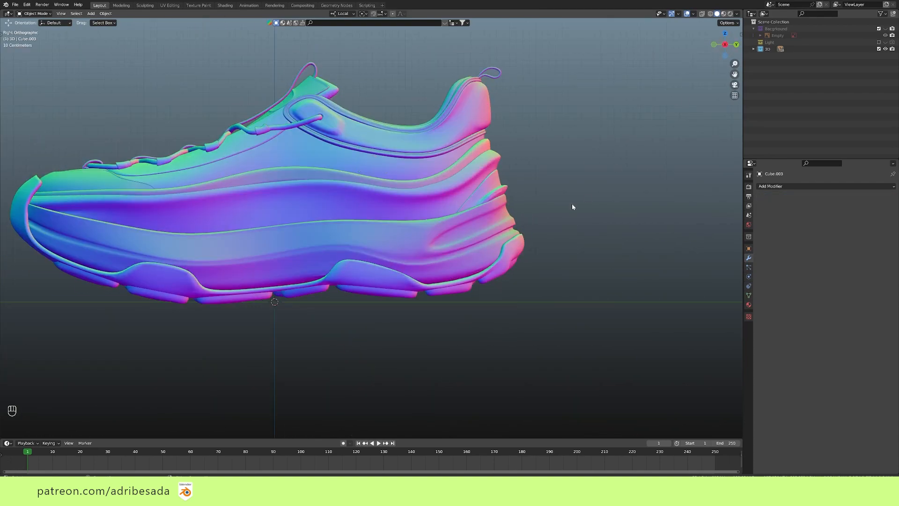
right_click(766, 86)
left_click(762, 75)
right_click(771, 55)
left_click(796, 125)
- Add an ico sphere at the scene origin in the new collection and scale it to about 0.2
key("shift+a")
key("shift+a")
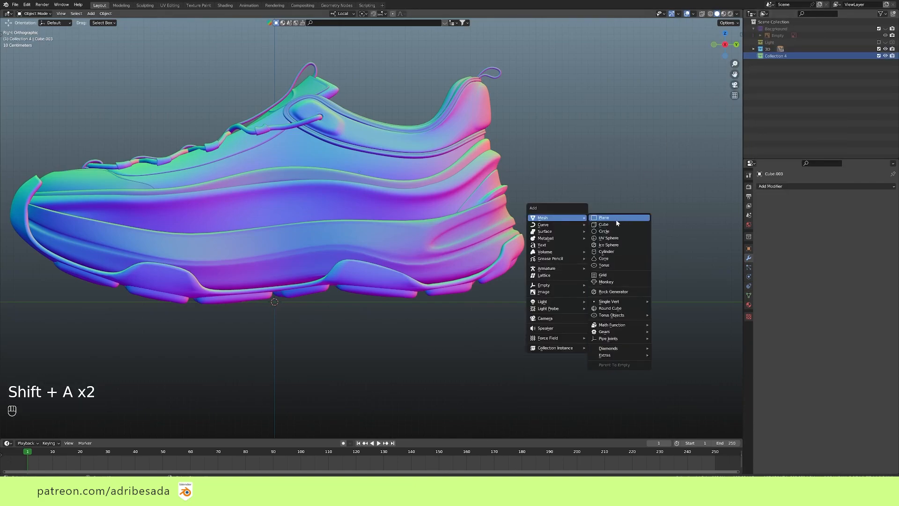
left_click(617, 244)
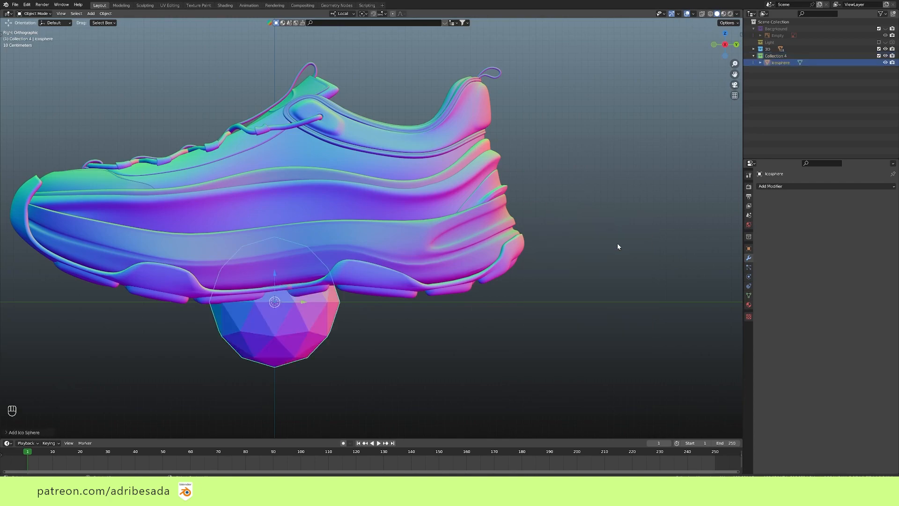
key("w")
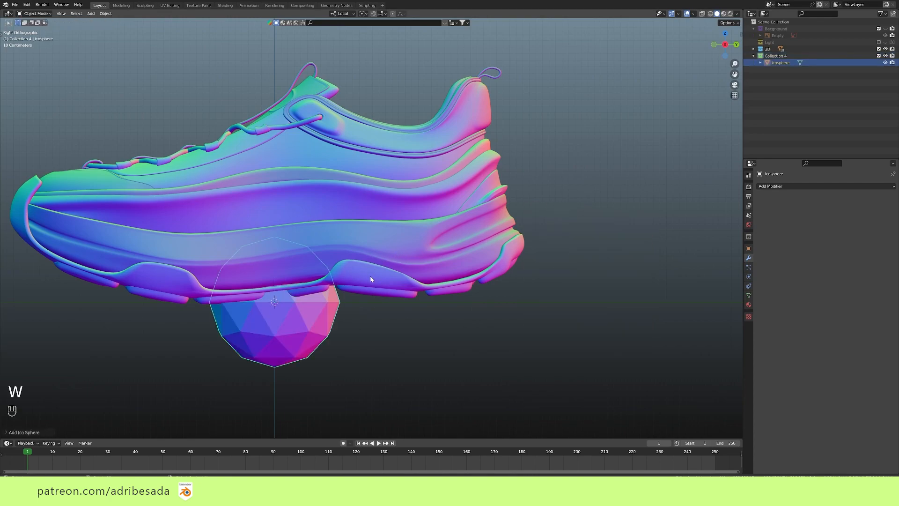
key("s")
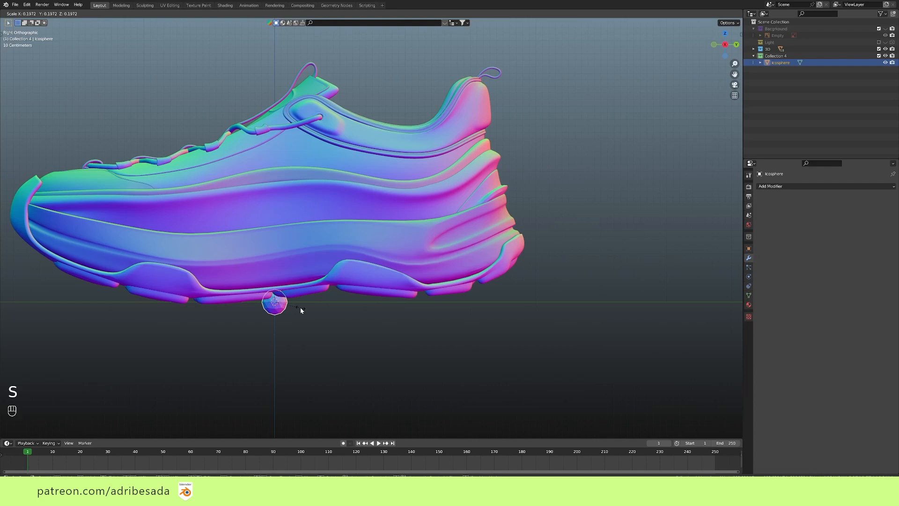
- Tessellate the outsole with the small ico sphere using Tissue Tools
key("n")
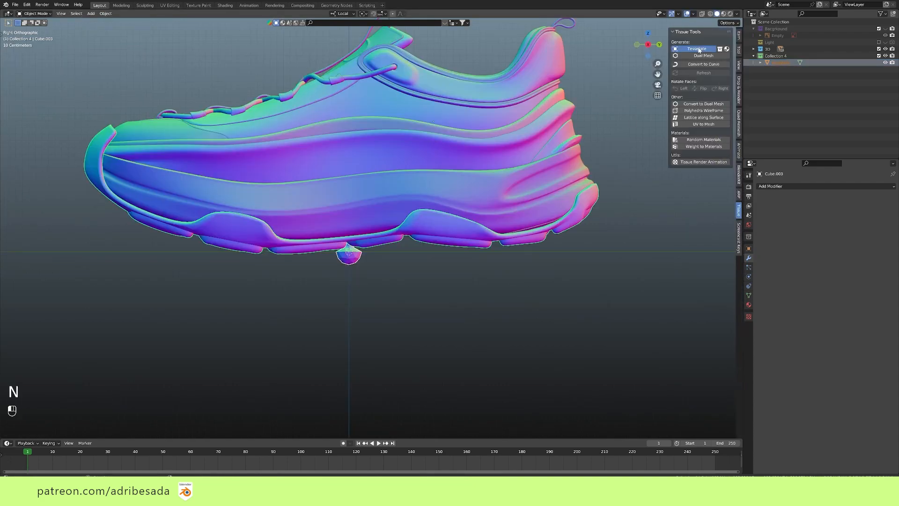
left_click(698, 49)
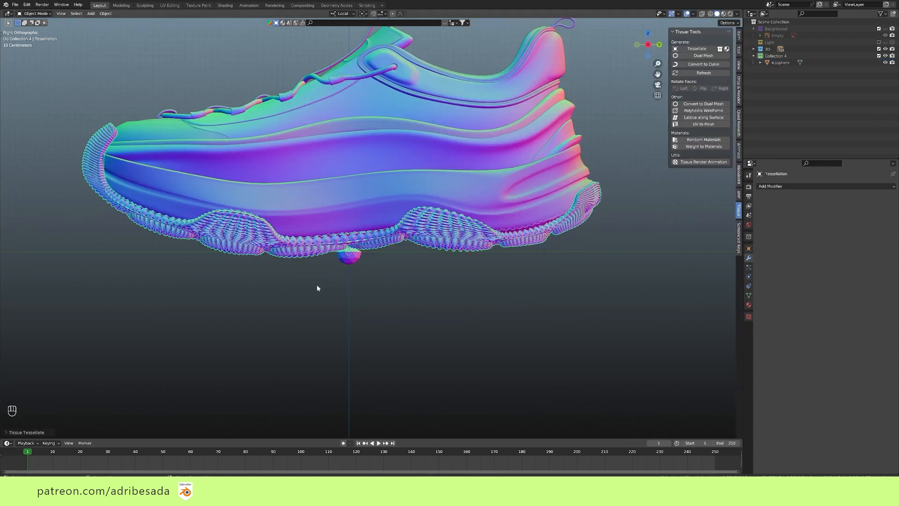
- Hide the source ico sphere beneath the tessellated outsole and close the sidebar
scroll(317, 285, "up", 4)
middle_click_drag(387, 300, 413, 306)
left_click(778, 63)
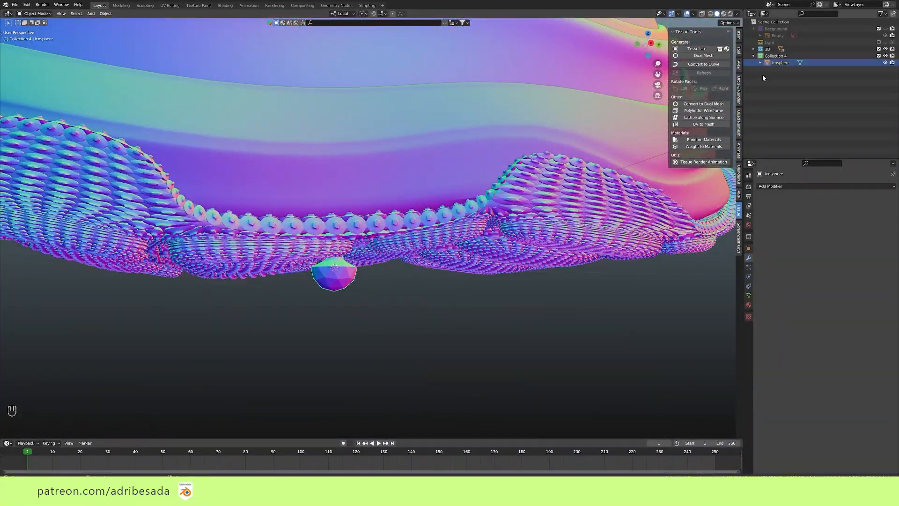
left_click(884, 63)
middle_click_drag(401, 165, 456, 234)
key("n")
- Apply smooth shading to the tessellated outsole mesh
left_click(457, 234)
right_click(434, 227)
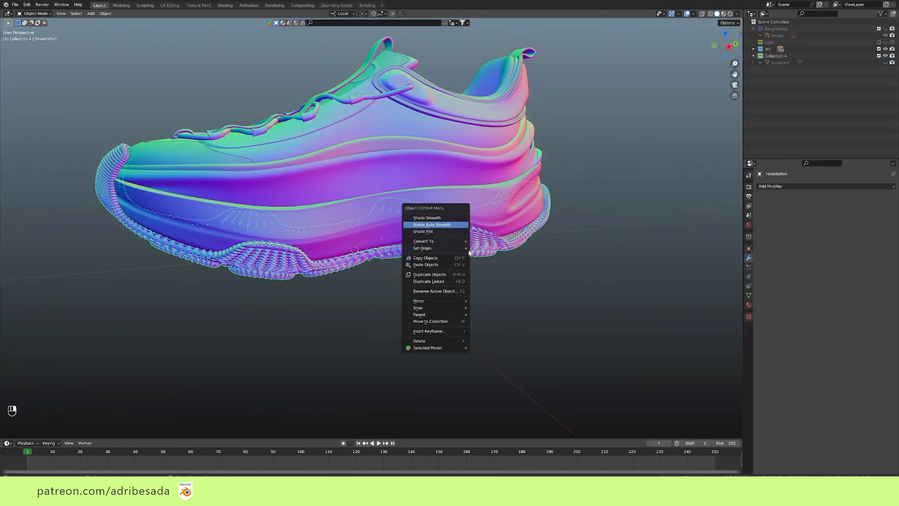
left_click(447, 226)
scroll(499, 271, "up", 2)
mouse_move(499, 270)
middle_mouse_down()
mouse_move(447, 236)
mouse_move(613, 46)
middle_mouse_up()
right_click(442, 229)
left_click(467, 222)
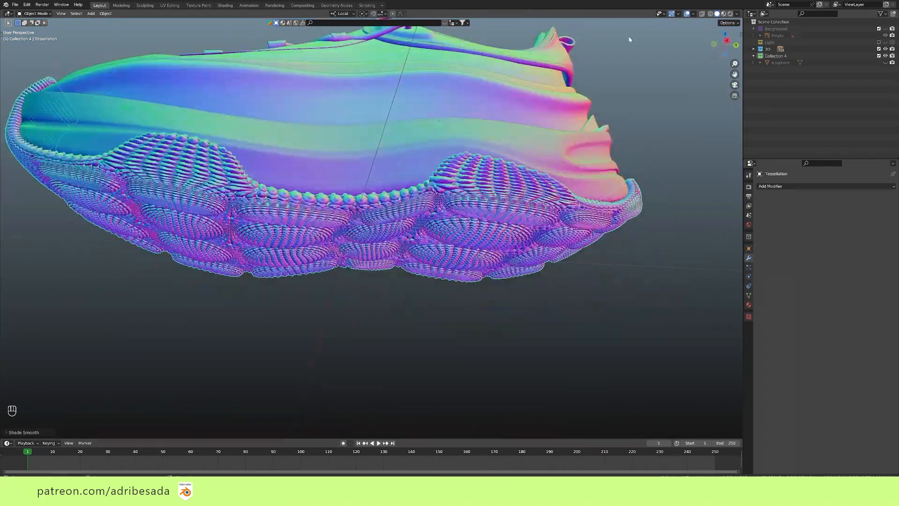
- Preview the sneaker in rendered shading from the right side with the Light collection enabled
left_click(730, 13)
left_click(727, 41)
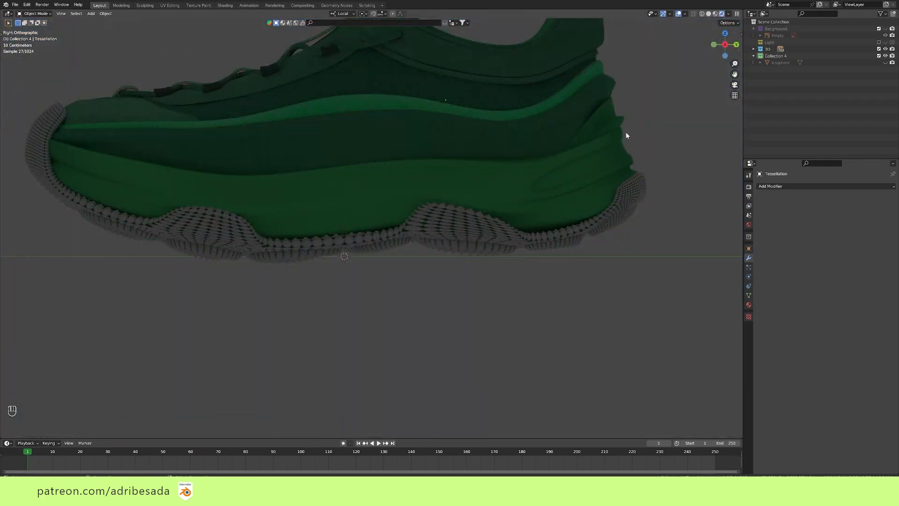
left_click(879, 42)
scroll(566, 181, "down", 2)
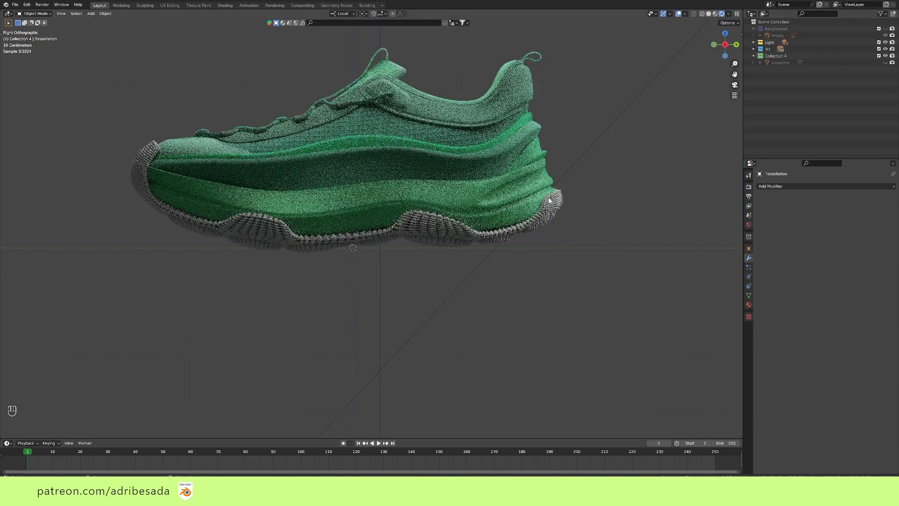
- Assign the Rough Plastic material to the tessellated outsole and inspect it from both sides
left_click(746, 303)
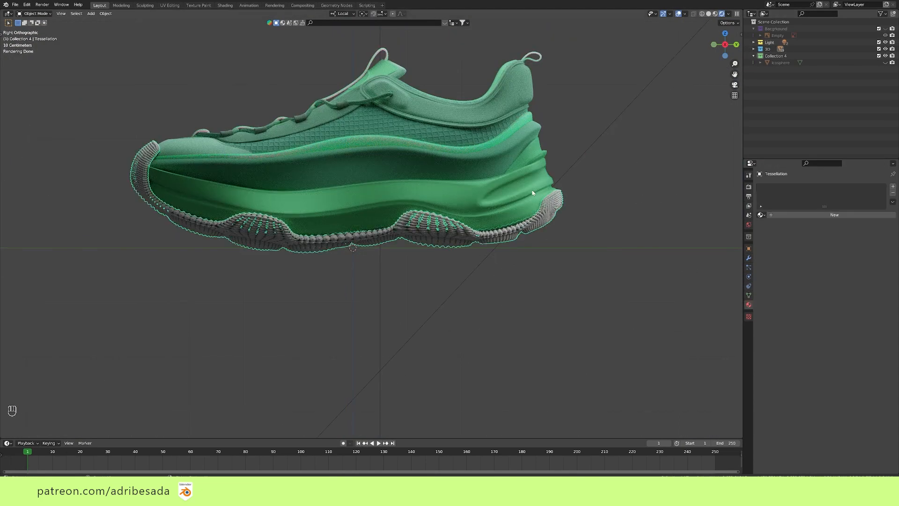
left_click(760, 215)
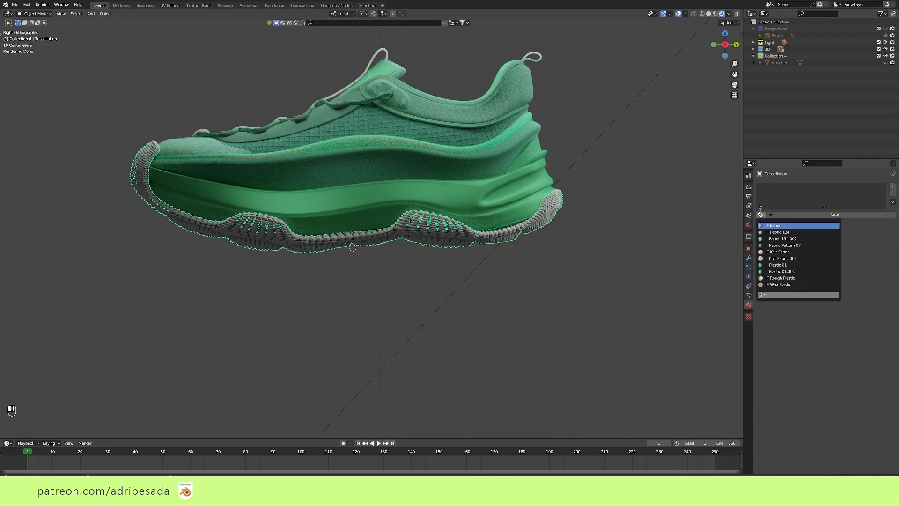
type("rou")
key("Return")
scroll(585, 248, "up", 3)
middle_click_drag(501, 229, 423, 212)
scroll(488, 186, "down", 3)
left_click(725, 46)
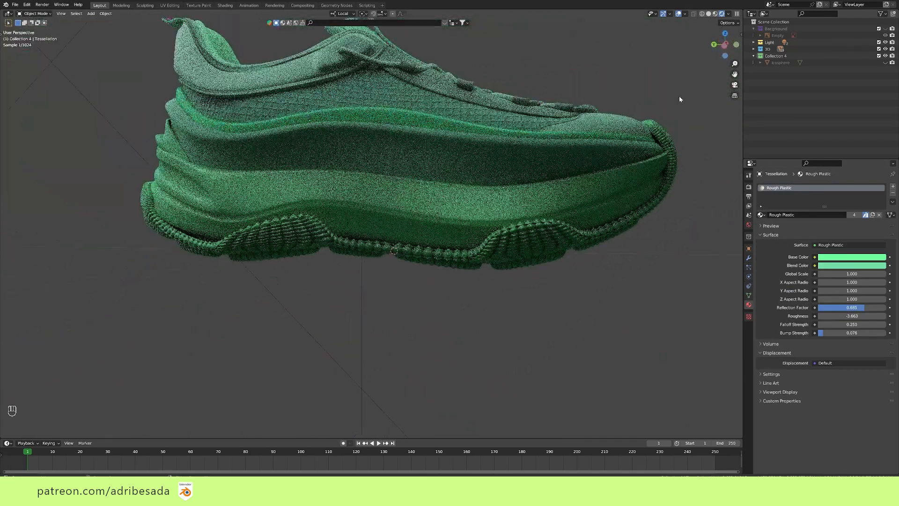
left_click(725, 46)
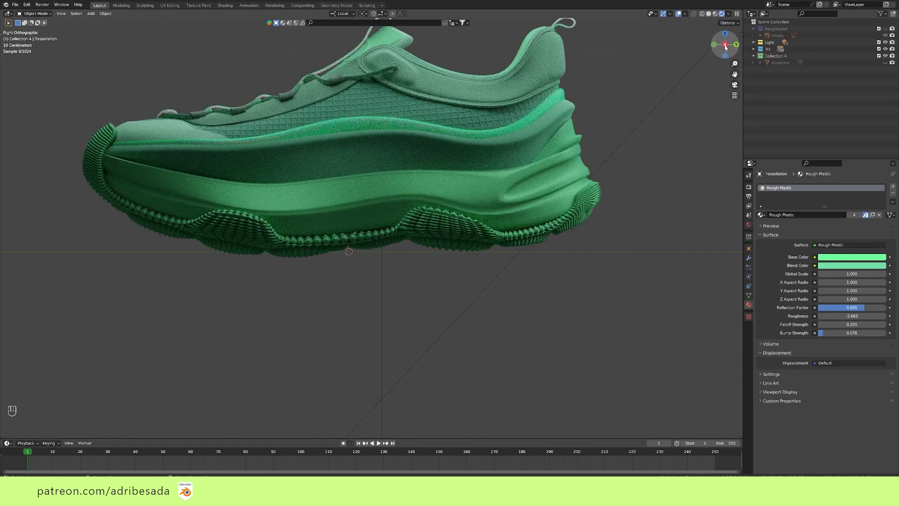
- Return to solid shading and undo the outsole's material, smoothing and tessellation, keeping the ico sphere
left_click(708, 15)
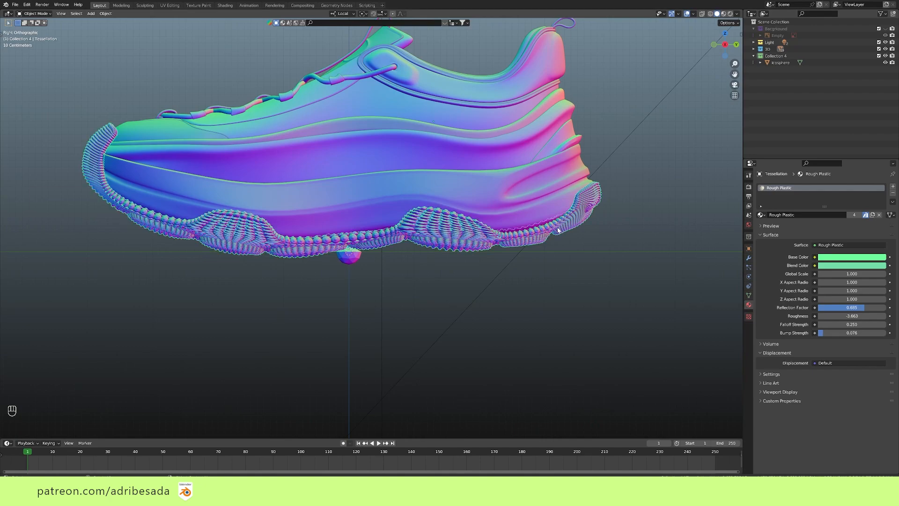
key("ctrl+z")
key("ctrl+z")
key("ctrl+z")
key("ctrl+z")
key("ctrl+z")
key("ctrl+z")
key("ctrl+z")
key("ctrl+z")
key("ctrl+z")
key("ctrl+z")
key("ctrl+z")
key("ctrl+z")
key("ctrl+z")
key("ctrl+z")
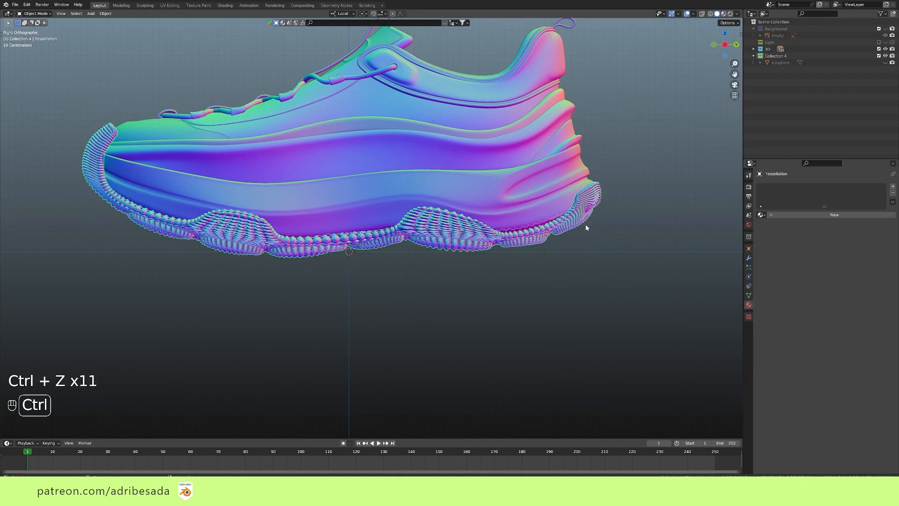
key("ctrl+z")
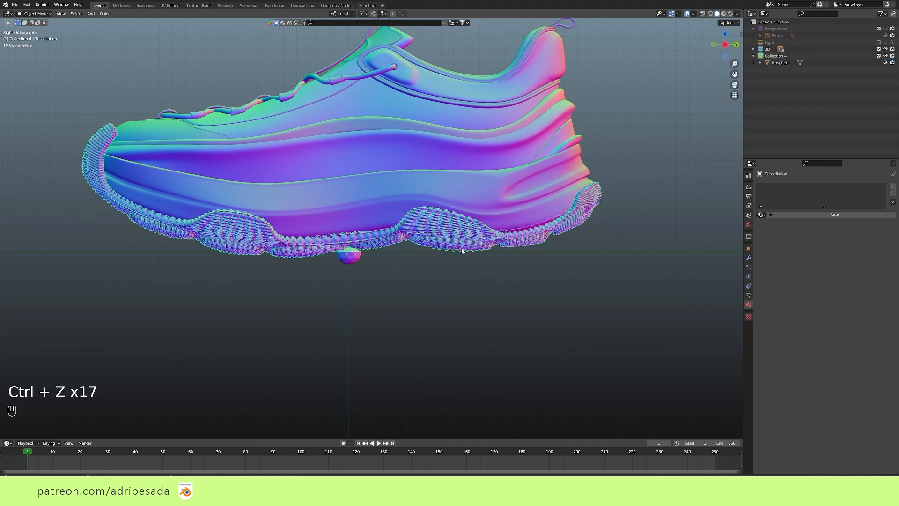
key("ctrl+z")
- Shade the ico sphere smooth and add a modifier to it
left_click(356, 260)
right_click(356, 263)
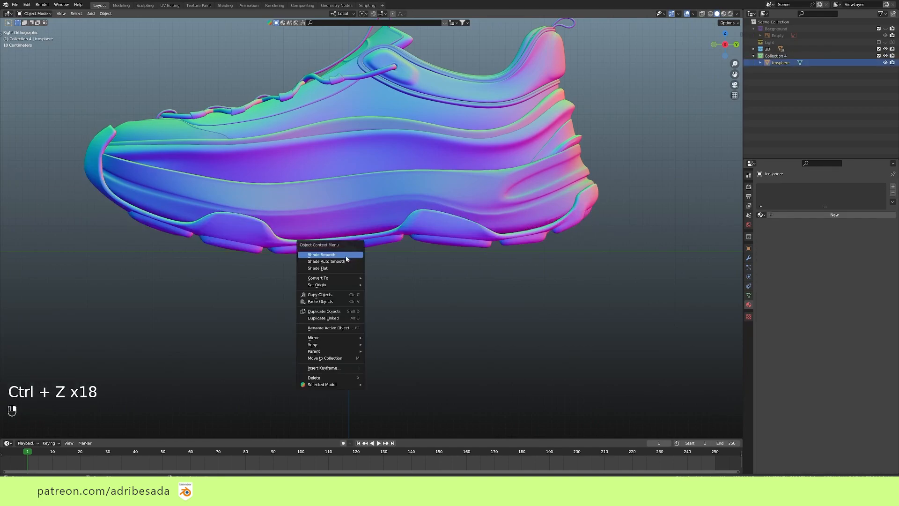
left_click(349, 252)
scroll(365, 269, "up", 3)
left_click(749, 258)
left_click(776, 188)
left_click(768, 310)
right_click(330, 268)
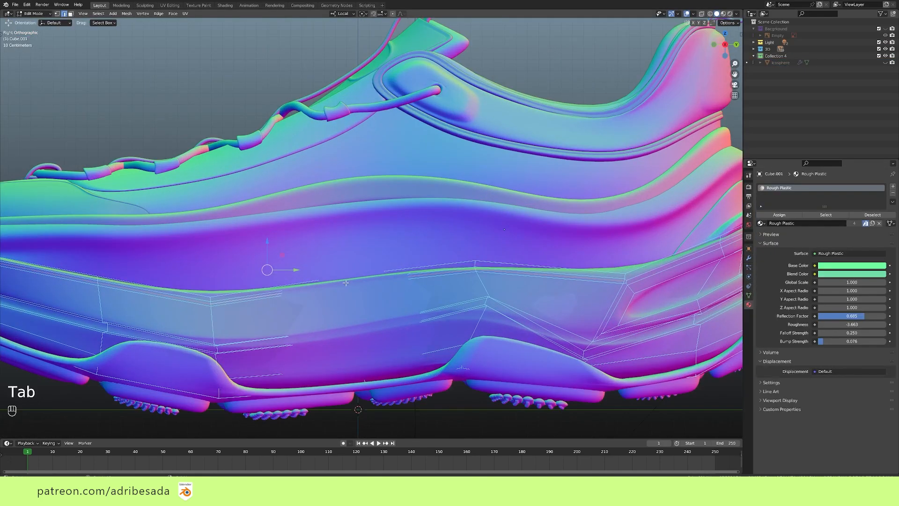
- Add a loop cut along the side of the lower midsole and bevel it
middle_click_drag(364, 297, 436, 266, "shift")
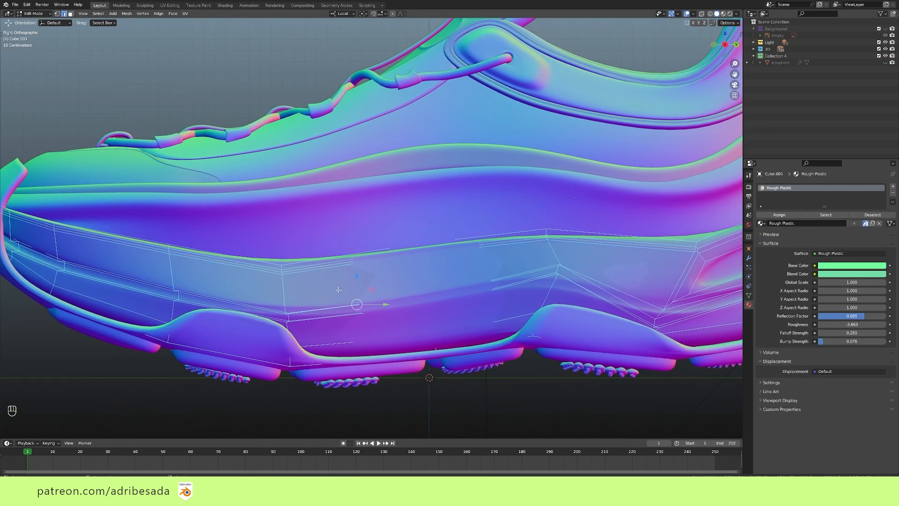
key("ctrl+r")
left_click(304, 277)
key("ctrl+b")
key("2")
- Select the new edge loop on the lower midsole's side and rescale it to sculpt the wall
left_click(301, 285, "alt")
middle_click_drag(307, 284, 374, 248)
key("s")
left_click(543, 240)
scroll(449, 258, "down", 5)
key("Tab")
key("ctrl+z")
key("ctrl+z")
key("s")
left_click(564, 225)
key("Tab")
middle_click_drag(561, 228, 367, 219)
middle_click_drag(432, 234, 487, 247)
- Inset three adjacent side faces in the middle of the upper midsole band, working in X-ray right side view
left_click(450, 261)
left_click(481, 259)
key("Tab")
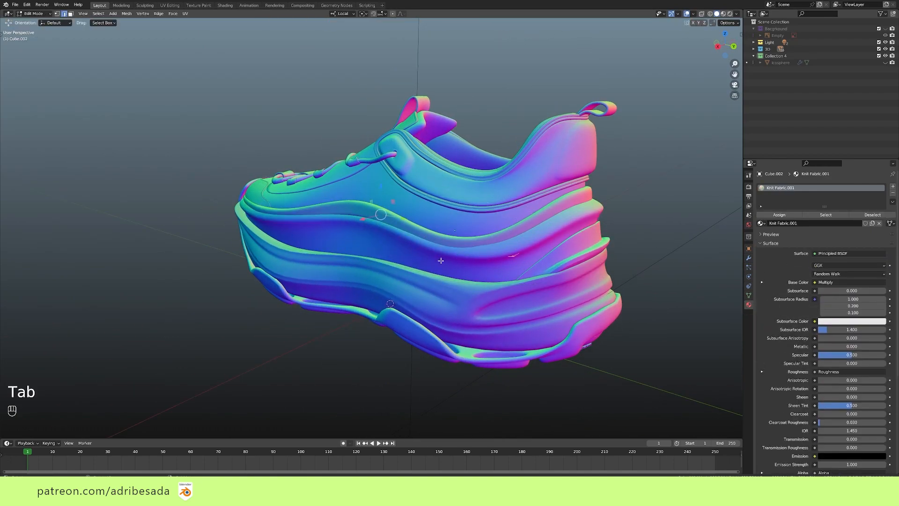
left_click(701, 14)
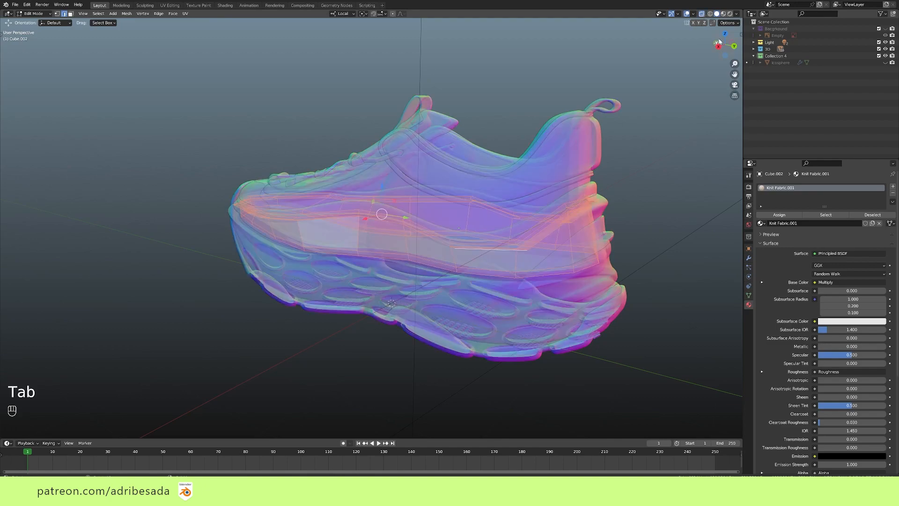
left_click(719, 46)
left_click(723, 46)
left_click(723, 46)
left_click(710, 68)
scroll(376, 241, "up", 2)
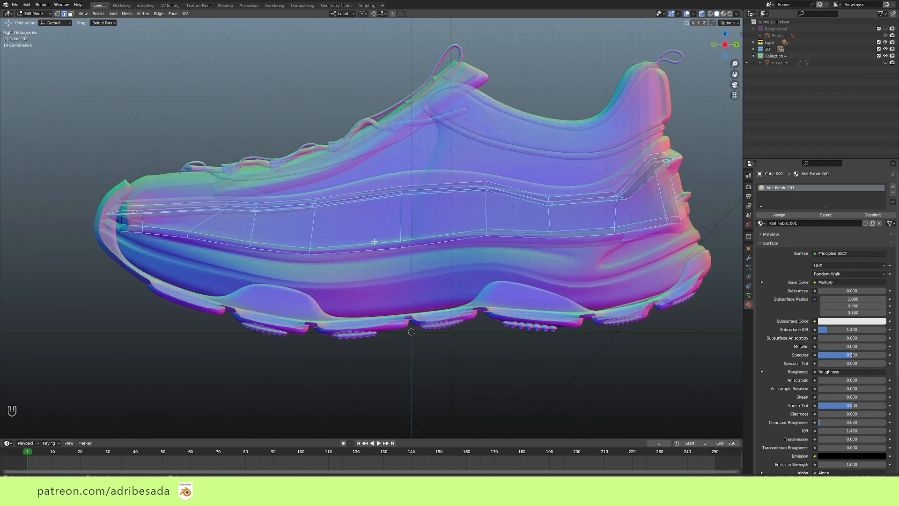
left_click(366, 228)
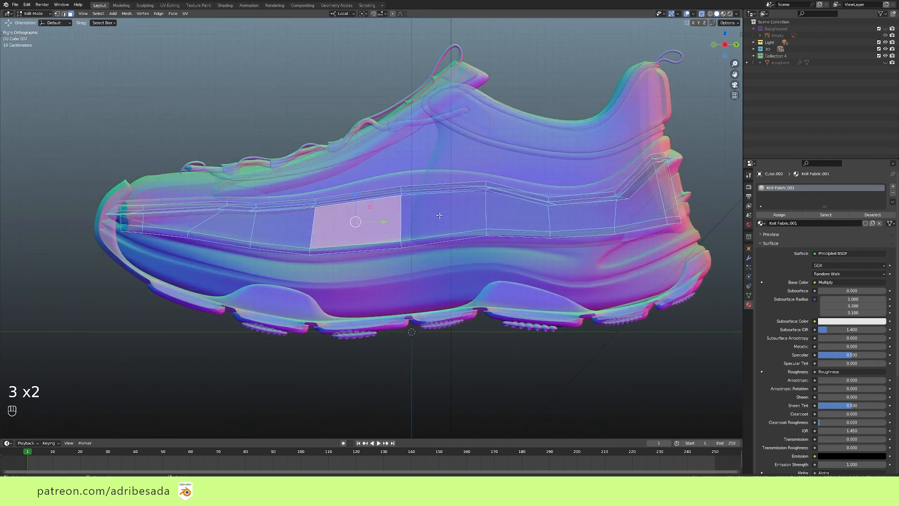
left_click(439, 215, "shift")
left_click(515, 212, "shift")
key("i")
left_click(541, 179)
- Extrude the inset faces of the upper midsole band and scale the extrusion
middle_click_drag(541, 178, 409, 198)
key("e")
left_click(523, 214)
key("s")
left_click(545, 203)
key("Tab")
left_click(410, 201)
key("g")
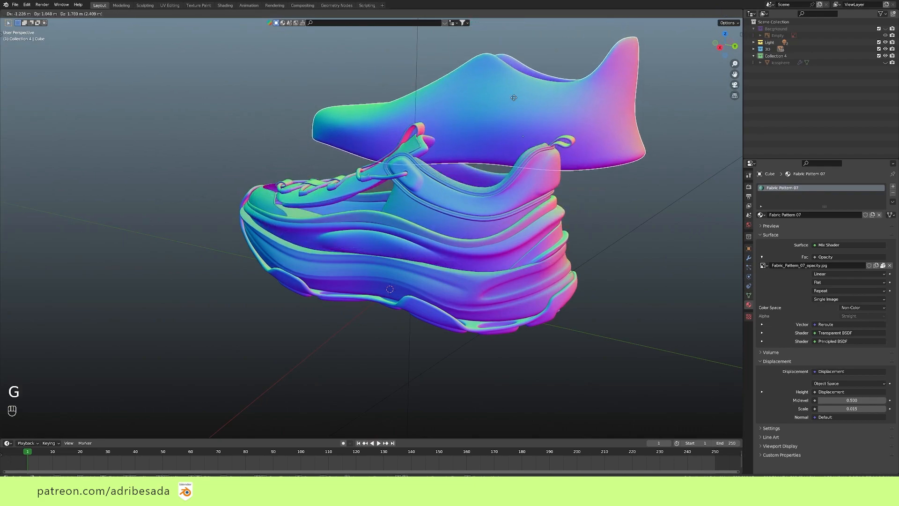
right_click(459, 129)
- Delete the separate lining object inside the shoe opening
middle_click_drag(458, 129, 502, 182)
left_click(469, 172)
key("g")
right_click(573, 140)
key("x")
left_click(524, 175)
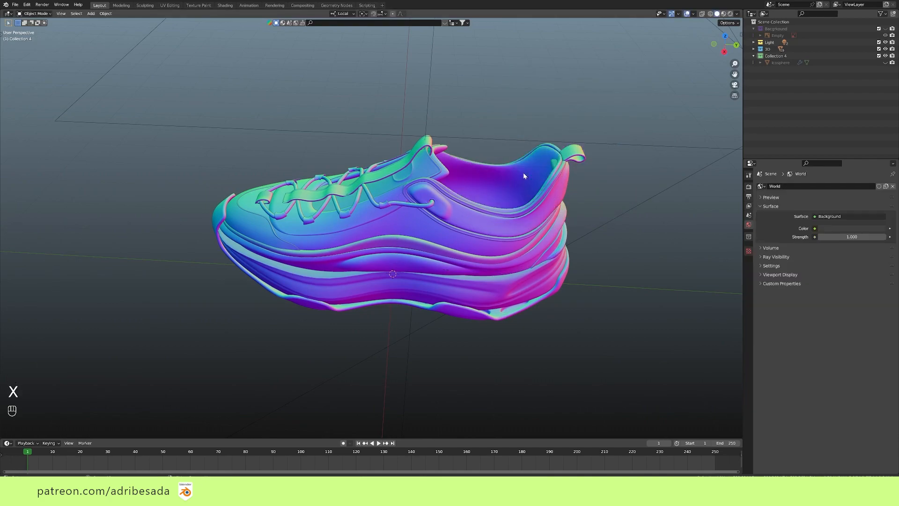
- Duplicate the rear half of the patterned fabric upper's faces and separate the copy into its own object
key("Tab")
left_click(496, 184)
key("Tab")
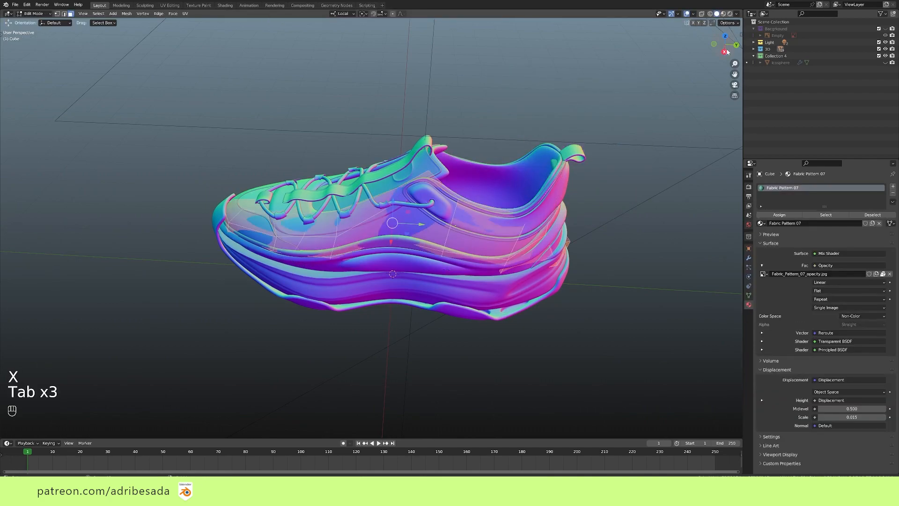
left_click(724, 51)
left_click(701, 14)
left_click_drag(623, 278, 409, 99)
key("shift")
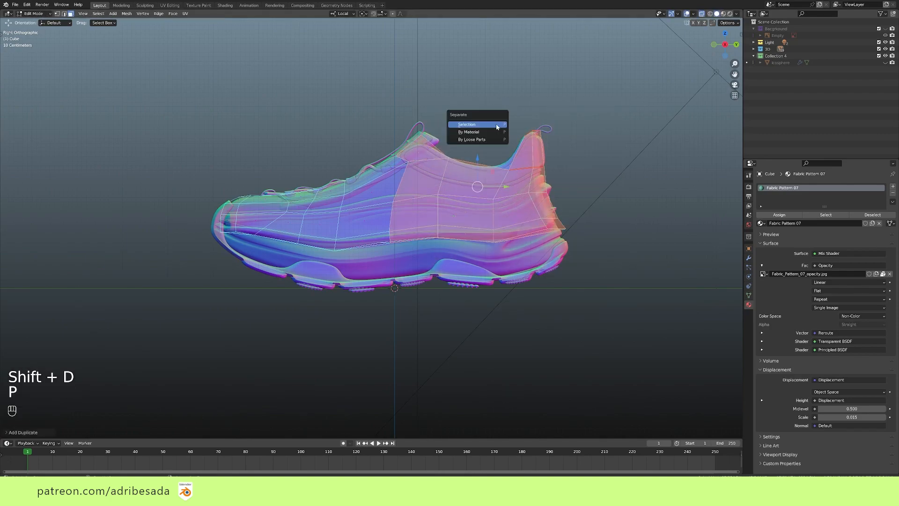
left_click(496, 125)
key("Tab")
- Turn off X-ray and set the separated lining's Solidify thickness to 0.86 m
middle_click_drag(562, 136, 629, 138)
left_click(701, 15)
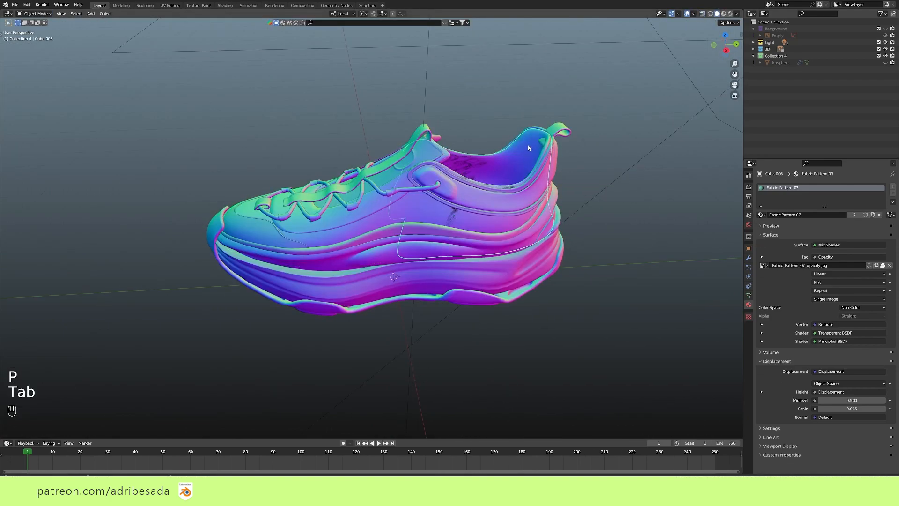
left_click(529, 148)
middle_click_drag(529, 148, 543, 171)
left_click(749, 258)
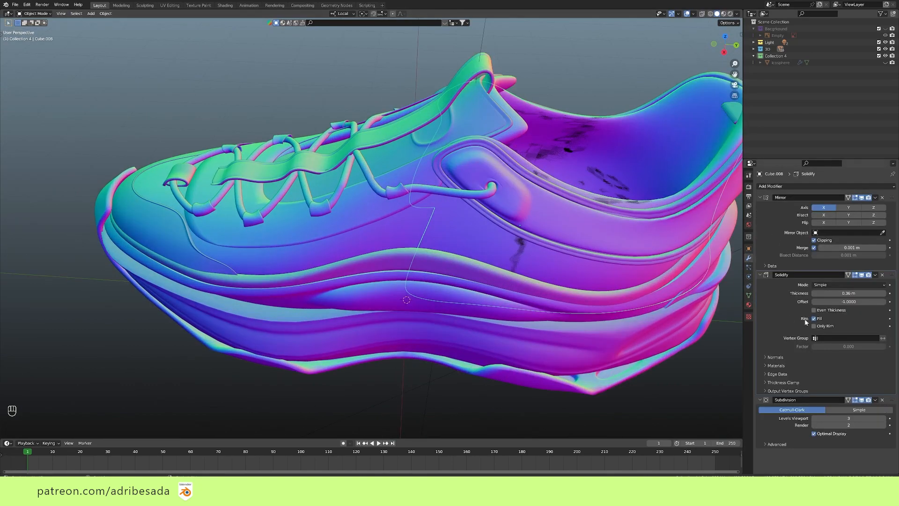
left_click_drag(848, 293, 880, 294)
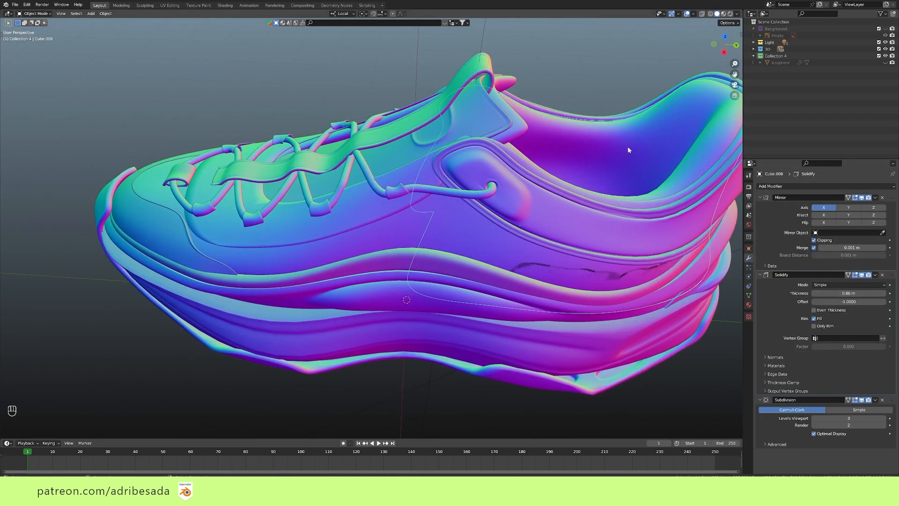
- Preview the new lining inside the shoe opening in rendered shading
scroll(635, 162, "down", 4)
middle_click_drag(635, 162, 612, 173)
left_click(729, 14)
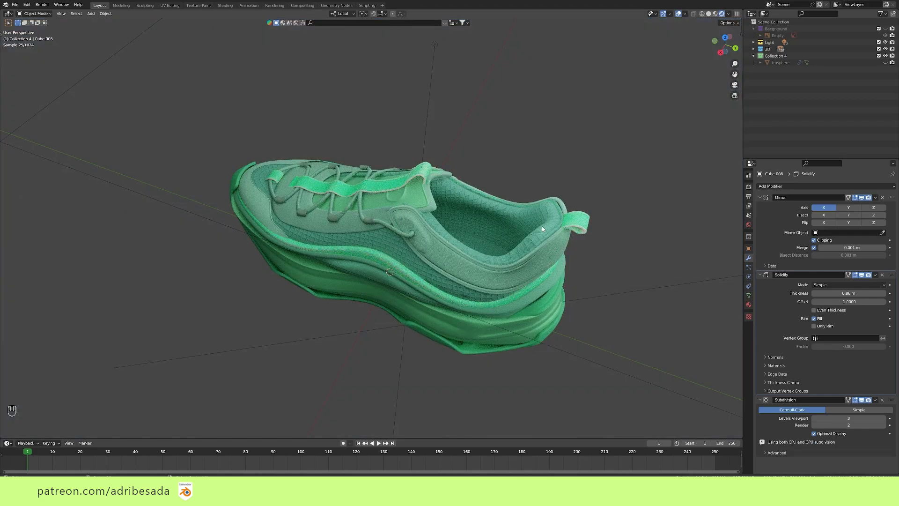